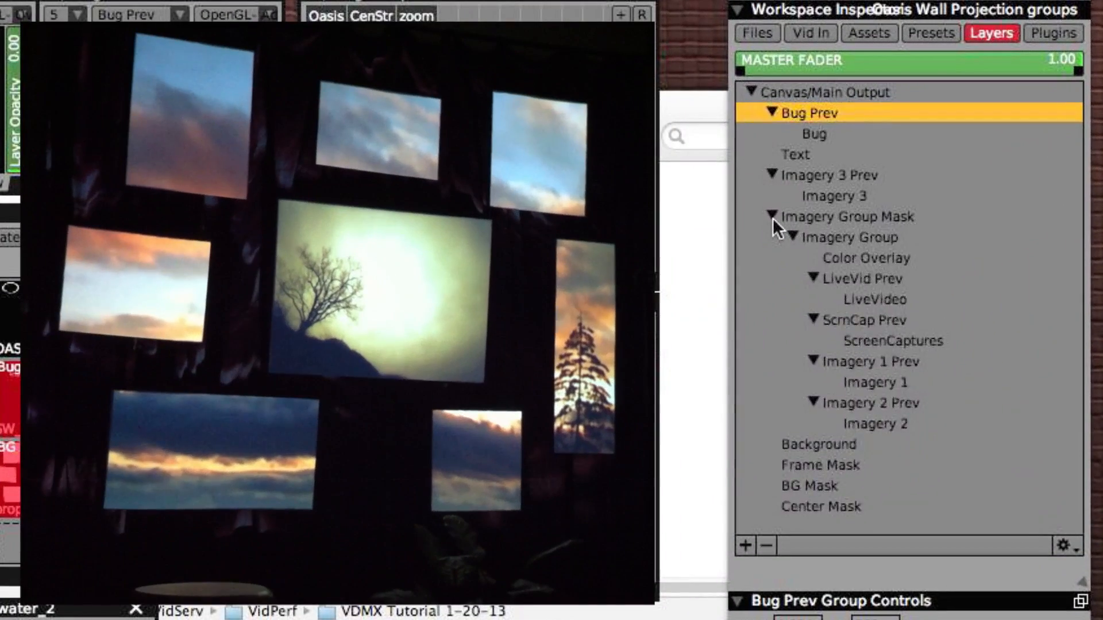
Collapse and re-expand the Imagery Group Mask group in the layer list.
click(883, 112)
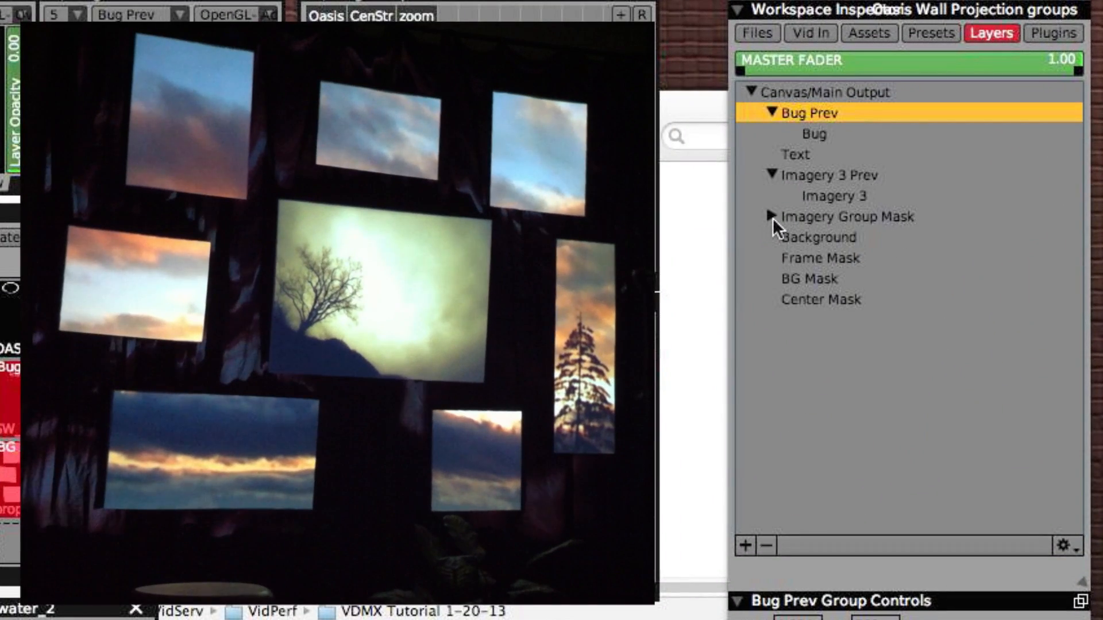
click(770, 217)
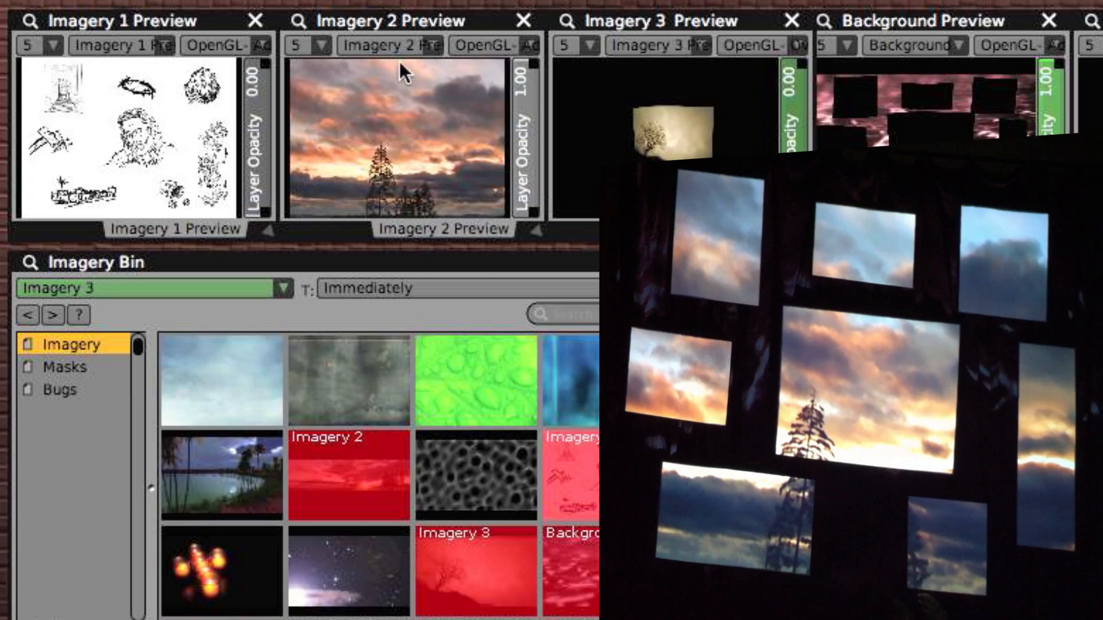
Switch the Imagery 2 Preview window's source to the Imagery 2 layer and back to Imagery 2 Prev.
click(405, 43)
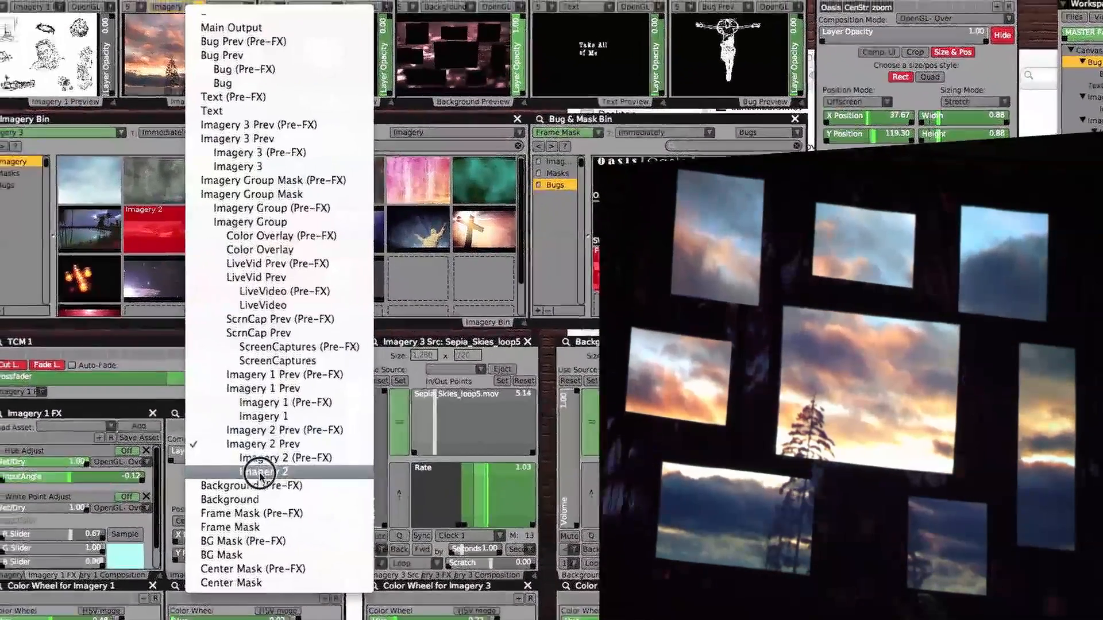
click(253, 459)
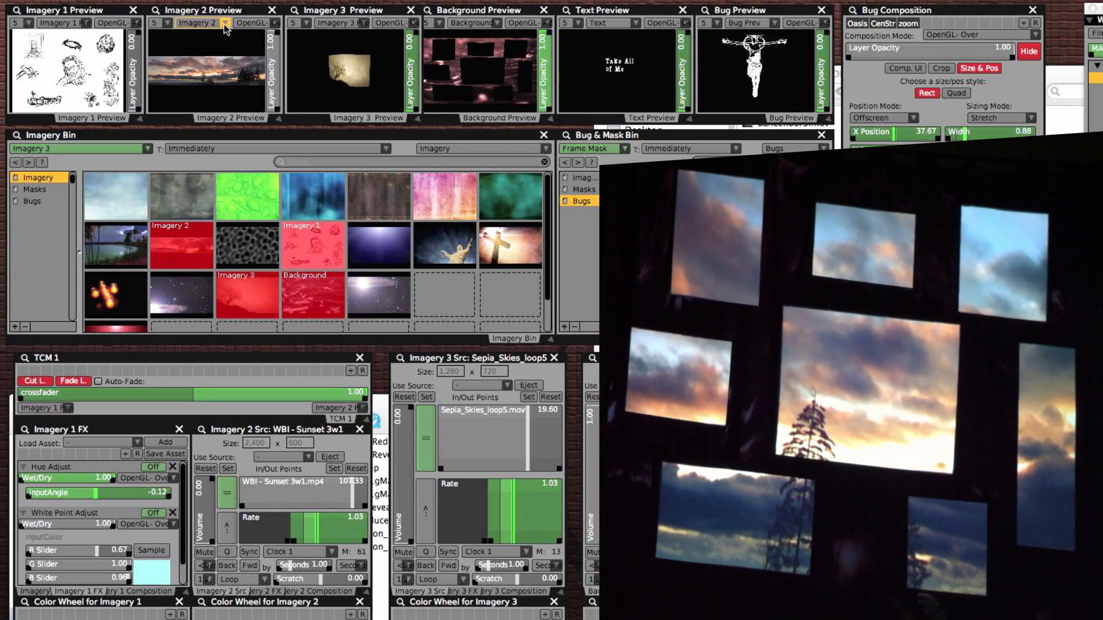
click(198, 22)
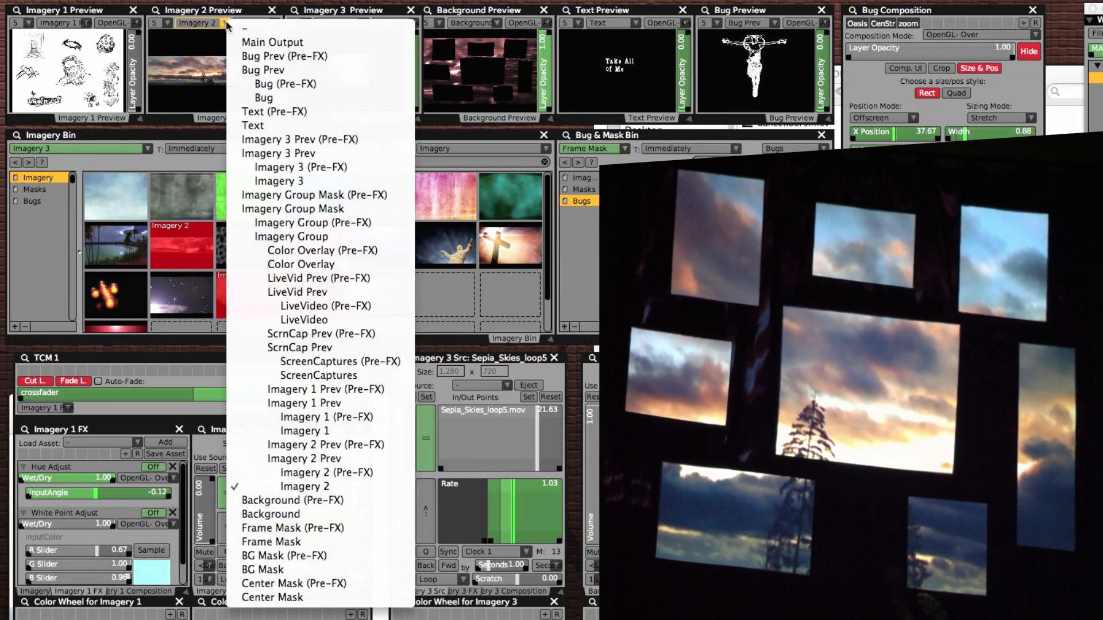
click(309, 457)
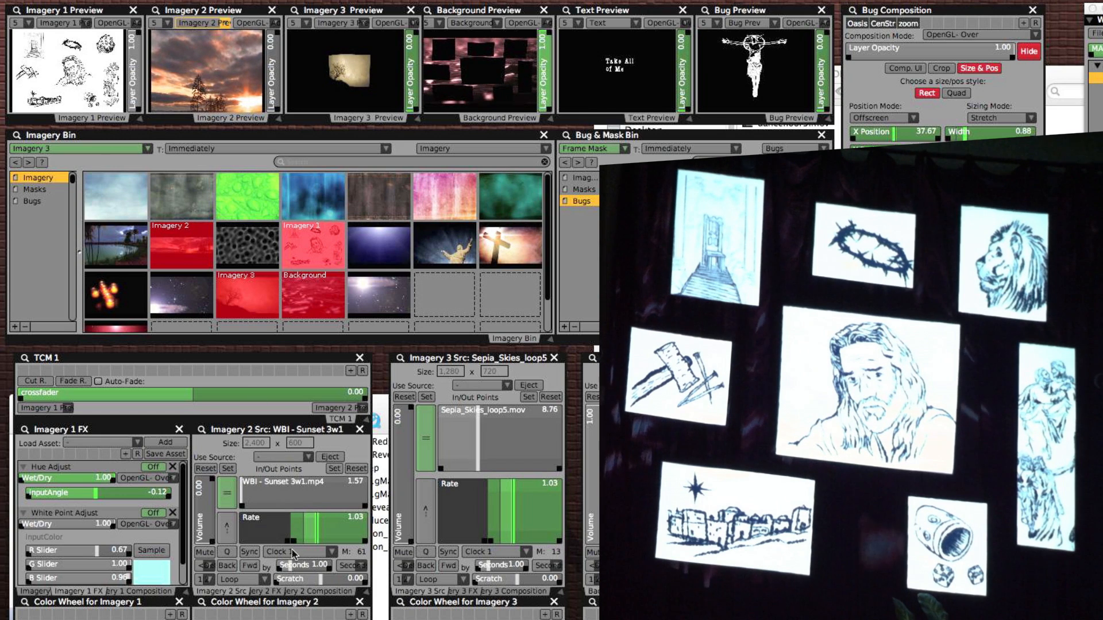
Show the Imagery 2 composition settings and shift its X position to about -1451.
click(323, 592)
drag(241, 556, 202, 554)
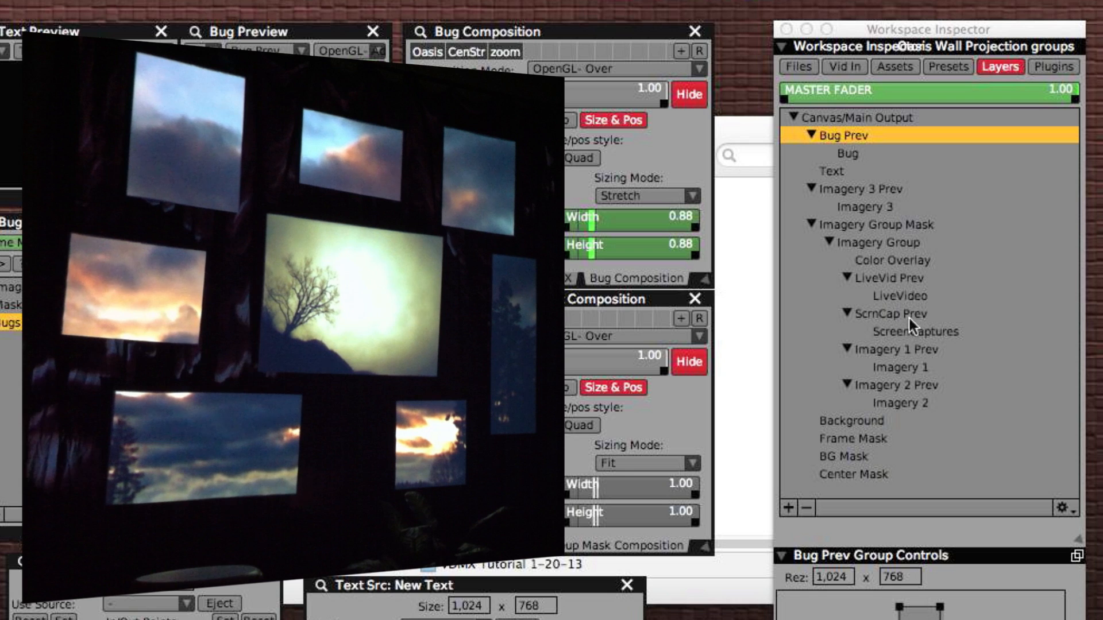
Select the Imagery 3 Prev group in the layer list to show its controls.
click(838, 190)
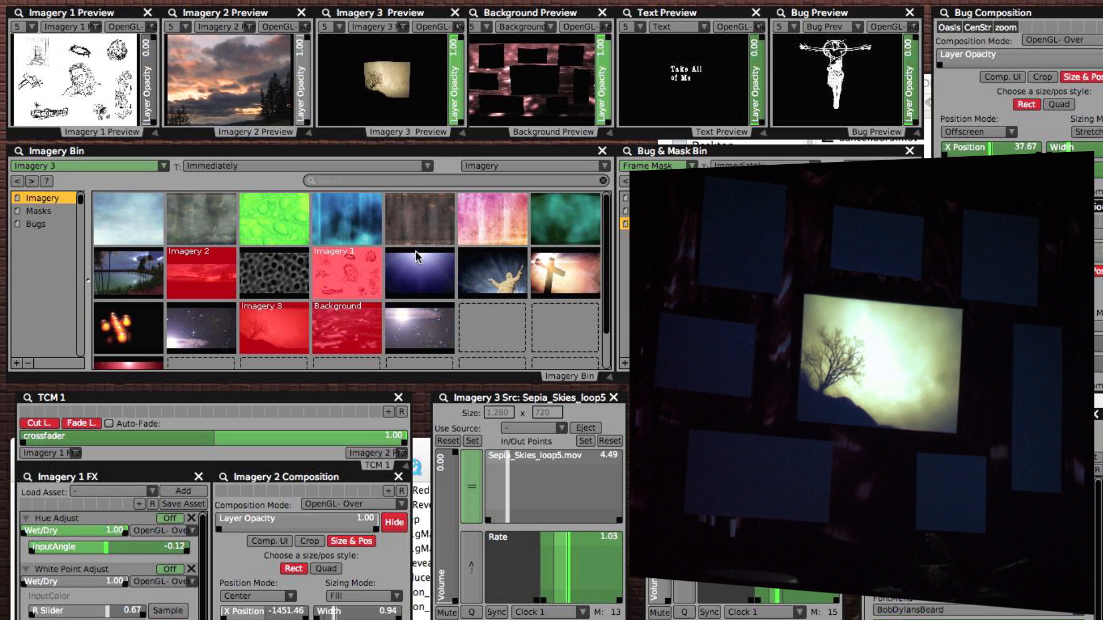
Trigger the cross_6, raised-arms statue and glowing cross clips on Imagery 3, ending back on the Sepia_Skies_loop5 tree clip.
click(564, 282)
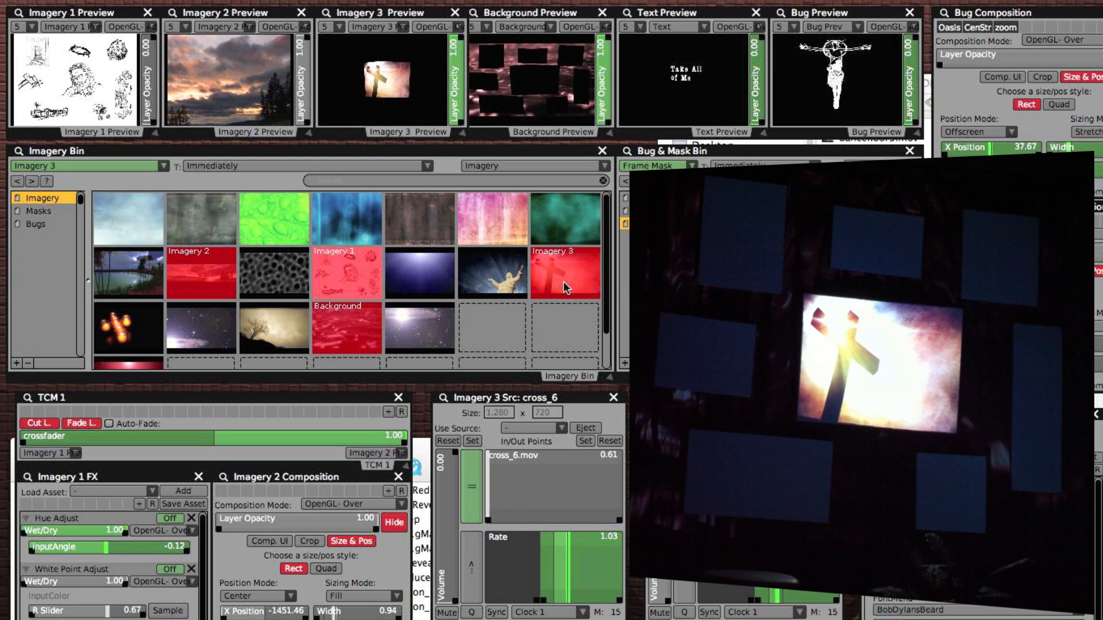
click(488, 270)
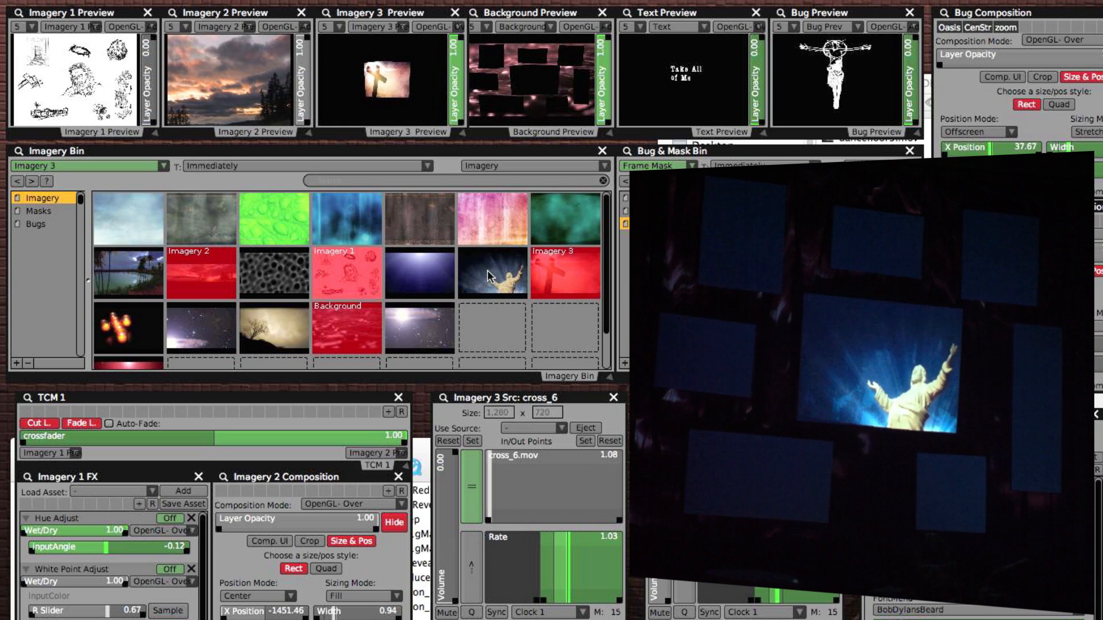
click(136, 332)
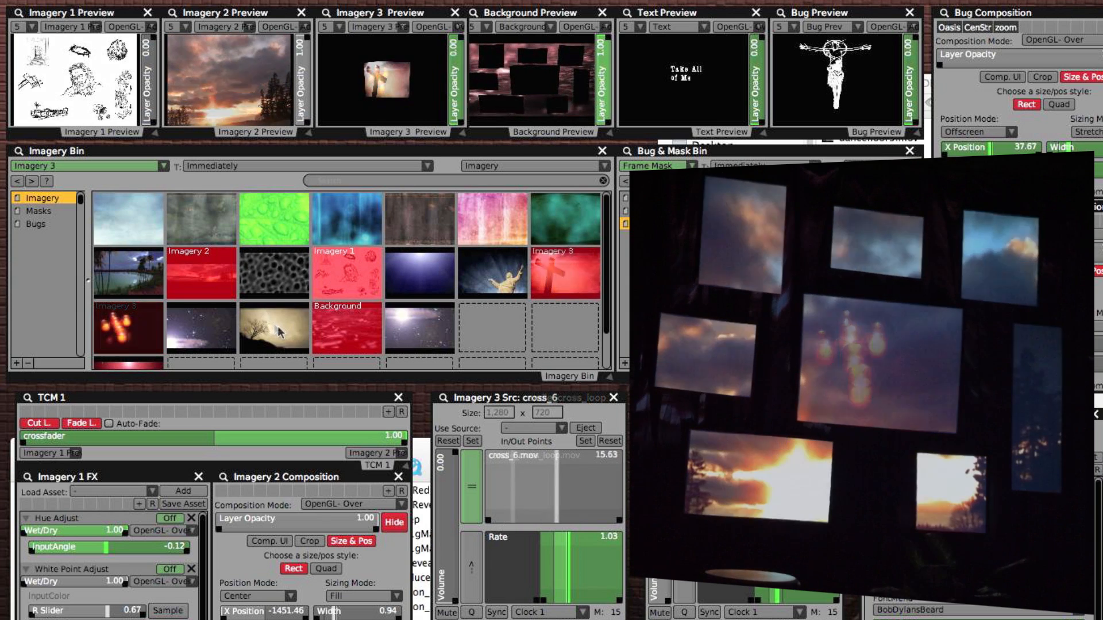
click(278, 327)
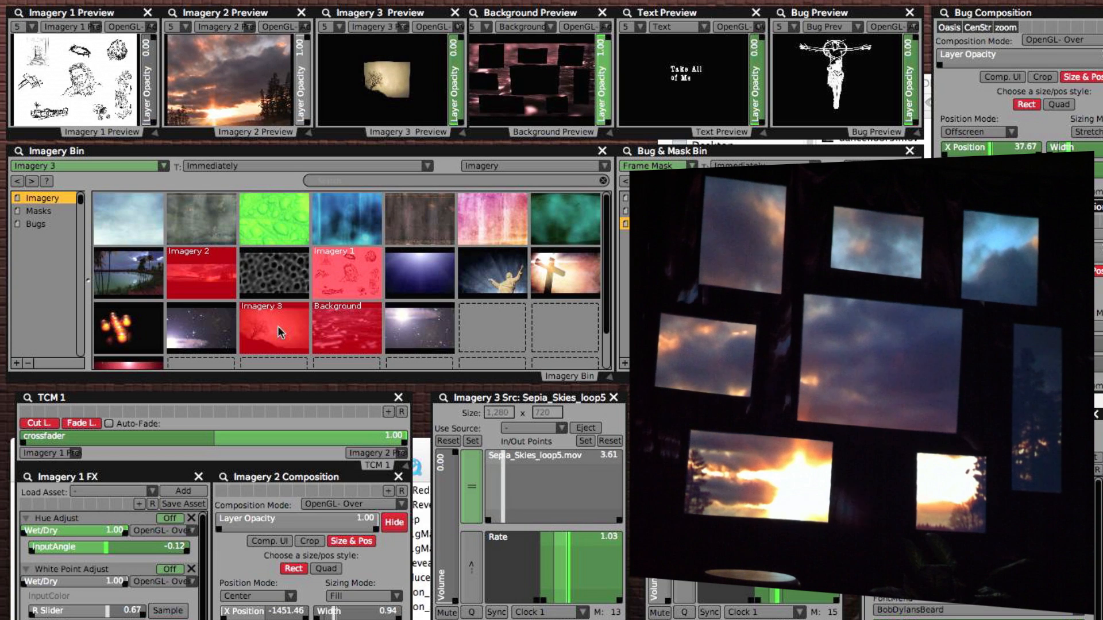
click(278, 328)
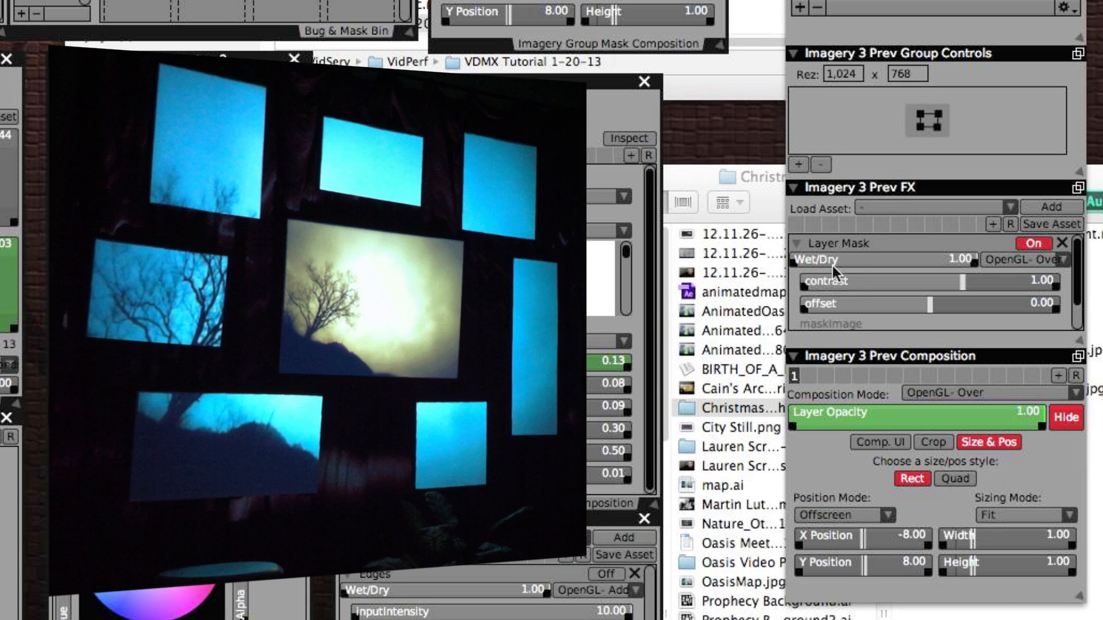
Toggle the Layer Mask effect of Imagery 3 Prev and open the inspector for its on/off control.
click(1030, 247)
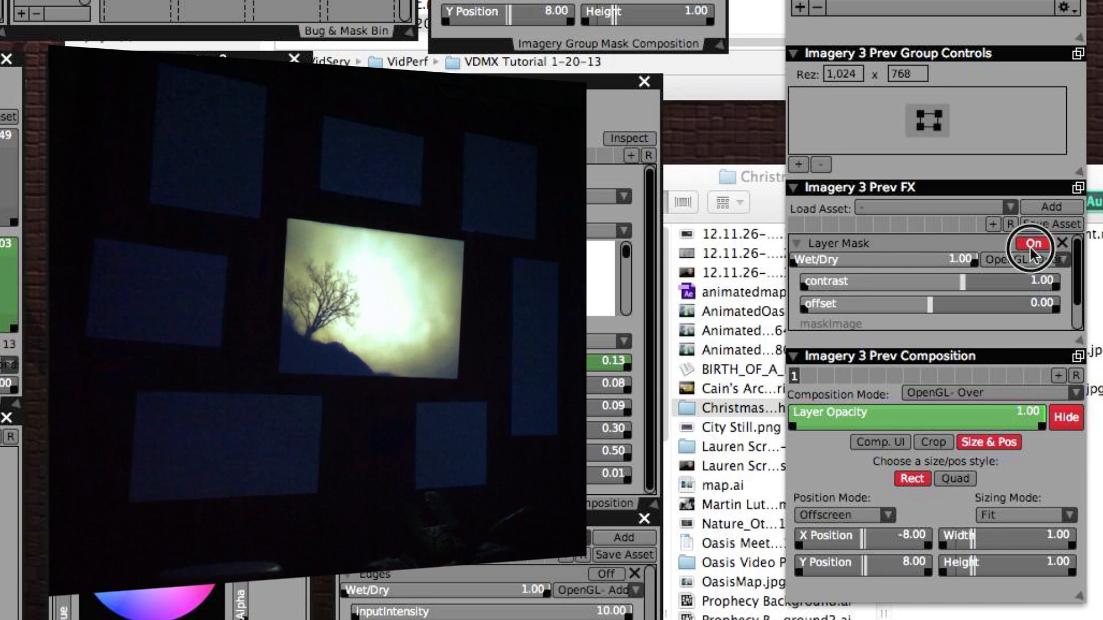
right_click(1030, 247)
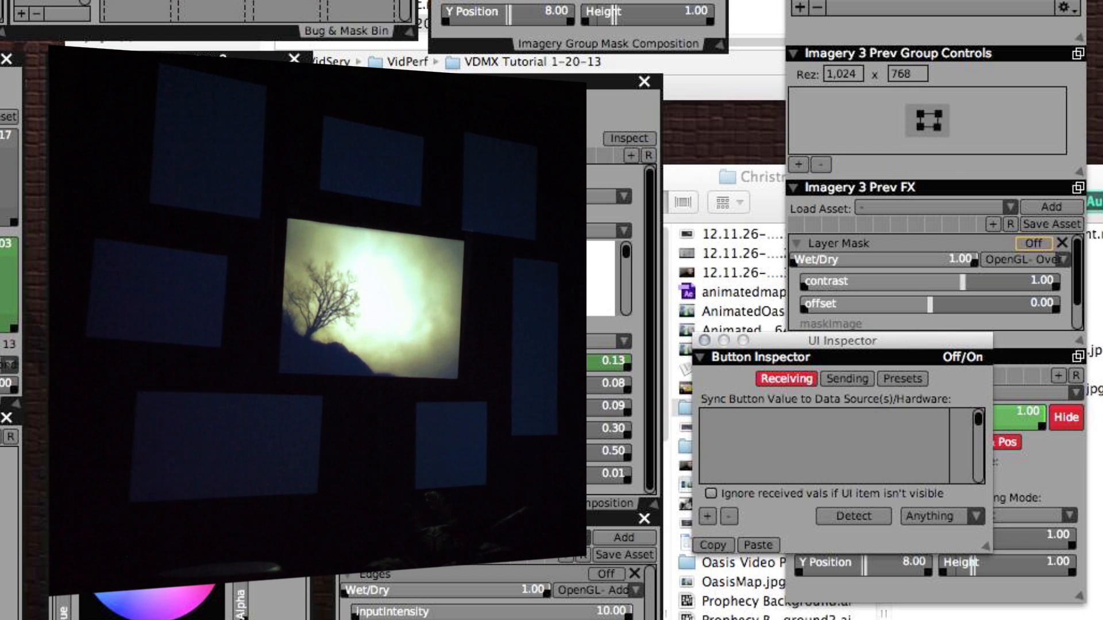
click(1032, 244)
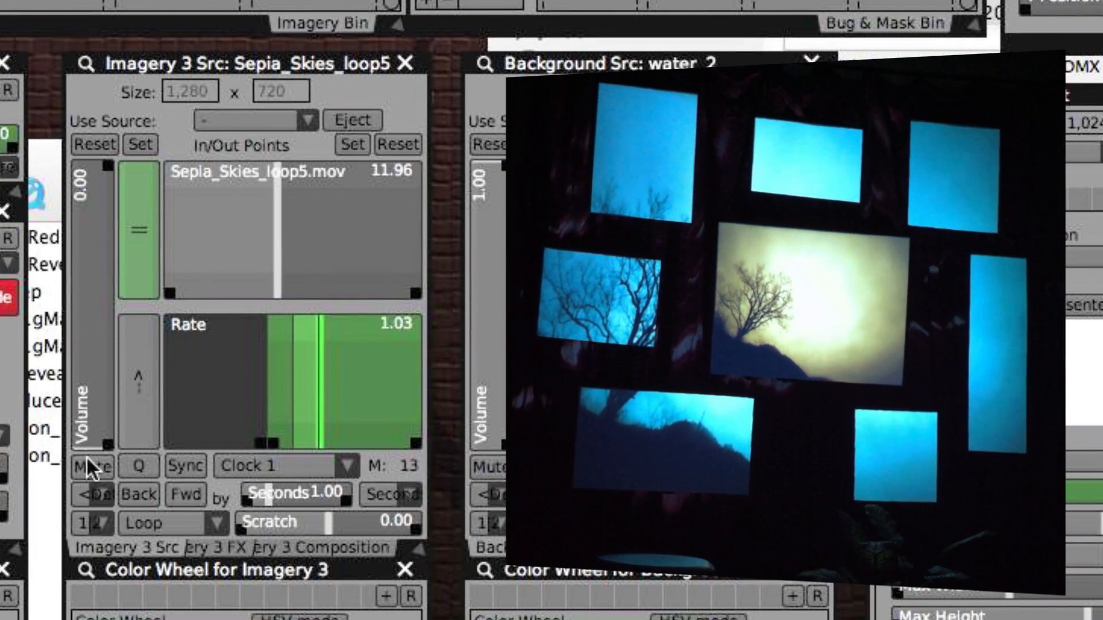
Show the Imagery 3 composition settings and slightly nudge the upper-left corner of its quad to fit the center frame.
click(288, 540)
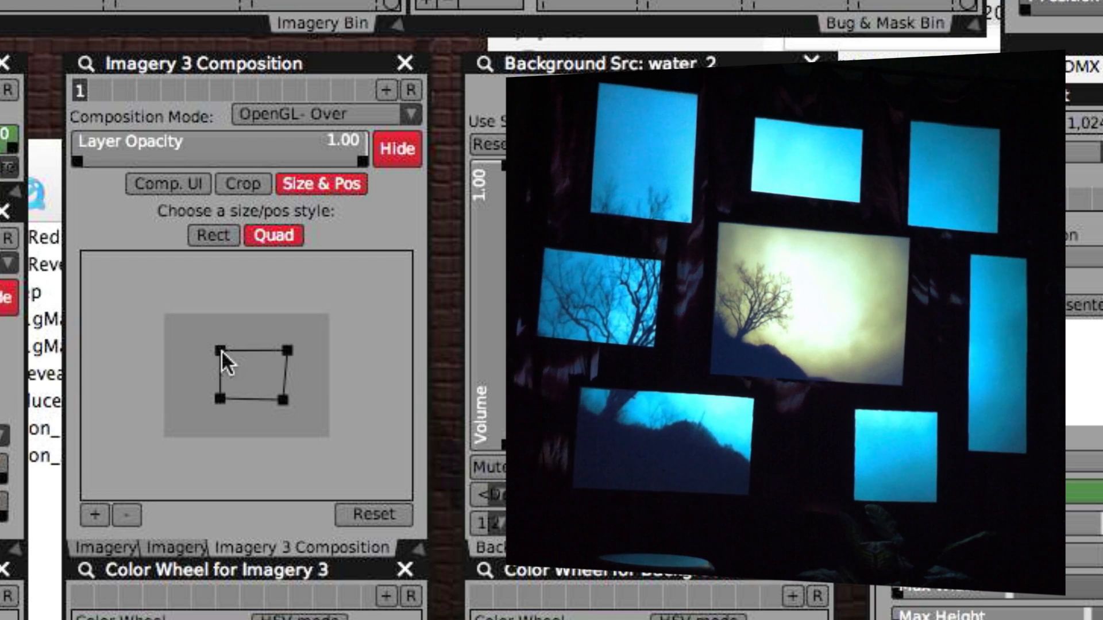
mouse_move(221, 351)
mouse_down()
mouse_move(228, 364)
mouse_move(219, 322)
mouse_move(191, 313)
mouse_move(176, 284)
mouse_move(153, 288)
mouse_move(228, 358)
mouse_move(220, 348)
mouse_up()
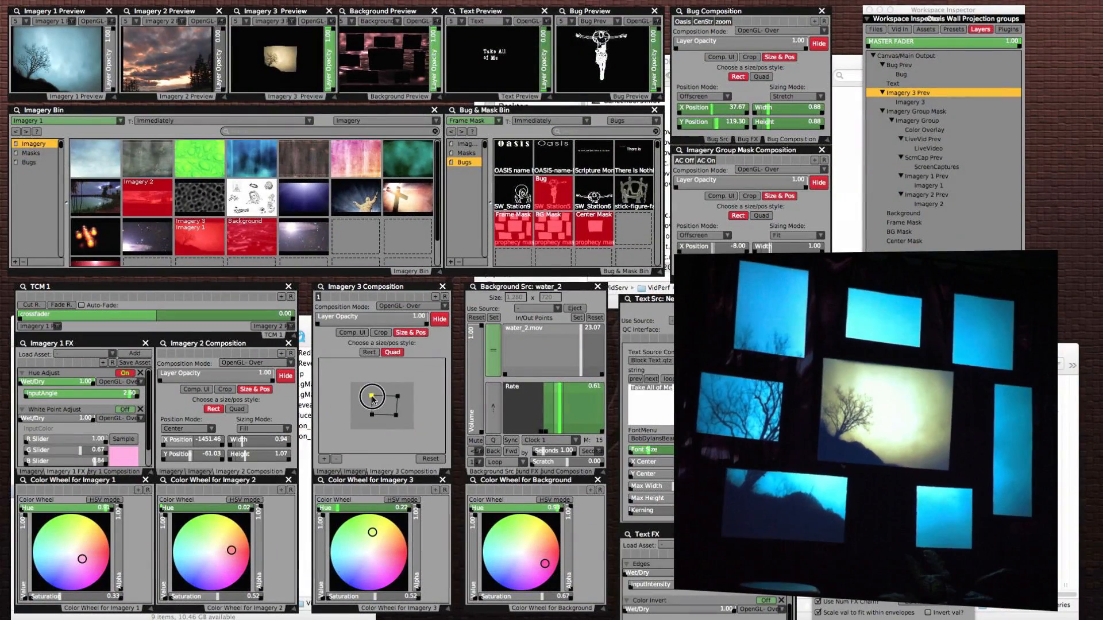
drag(373, 397, 373, 397)
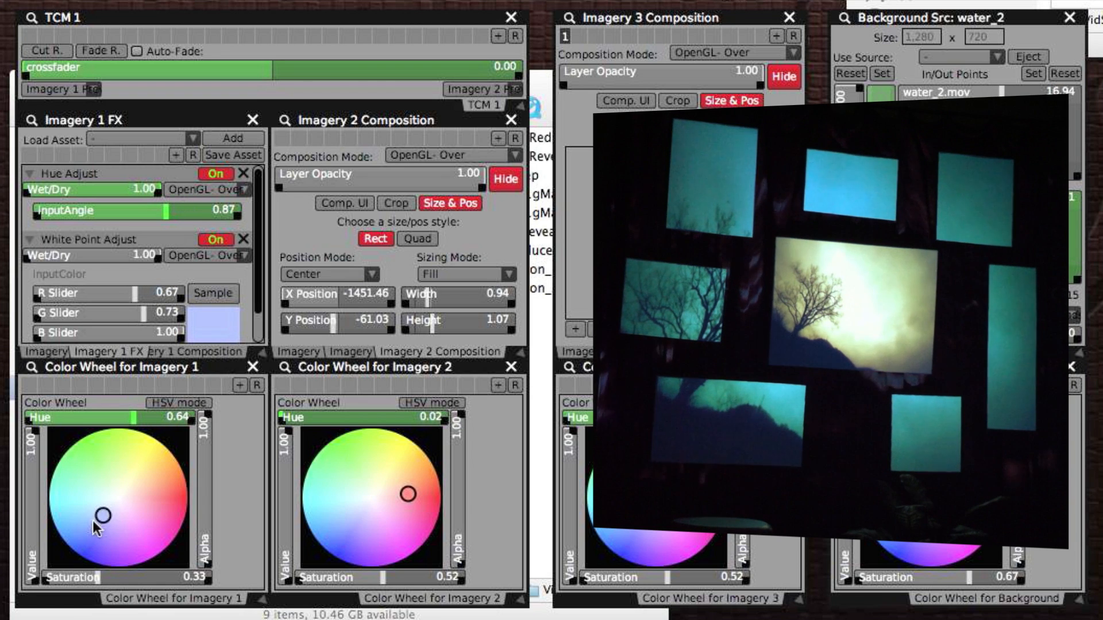
Try blue and green tints for Imagery 1 on its color wheel, ending on light blue with hue 0.61 and saturation 0.51.
mouse_move(106, 518)
mouse_down()
mouse_move(113, 506)
mouse_move(82, 544)
mouse_move(105, 514)
mouse_up()
mouse_move(112, 509)
mouse_down()
mouse_move(115, 497)
mouse_move(96, 517)
mouse_move(91, 493)
mouse_move(96, 516)
mouse_up()
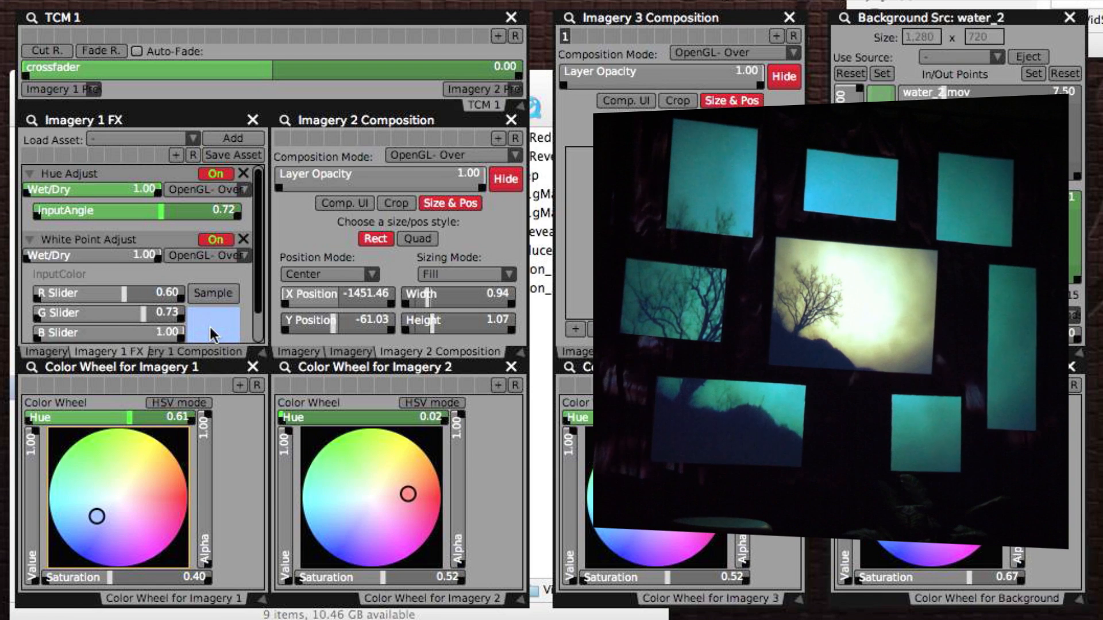
drag(131, 459, 90, 466)
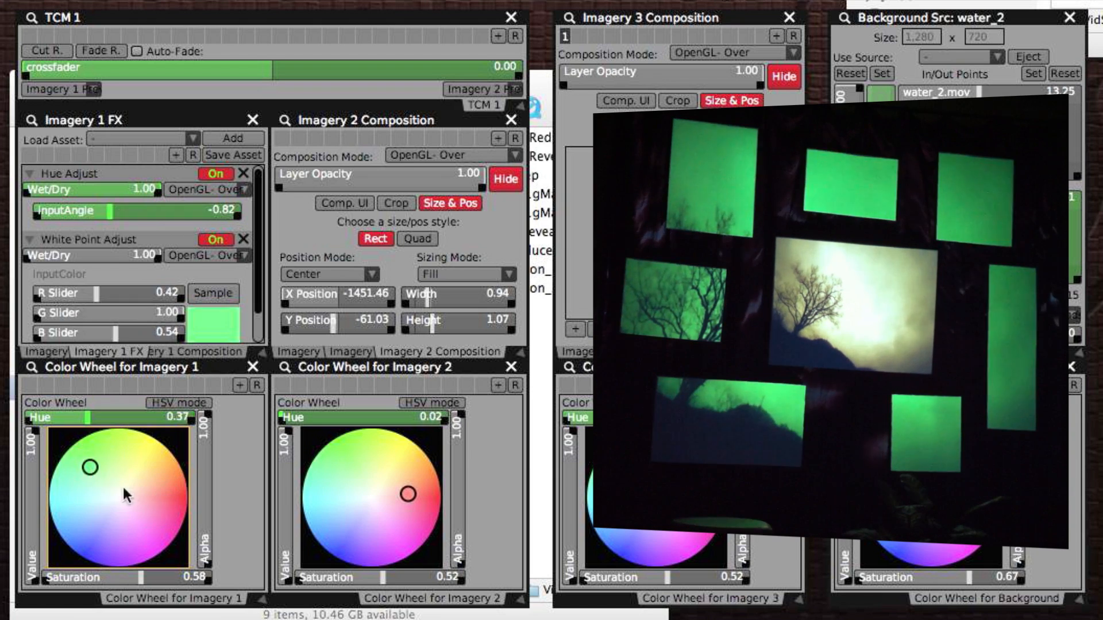
click(85, 504)
drag(85, 505, 90, 520)
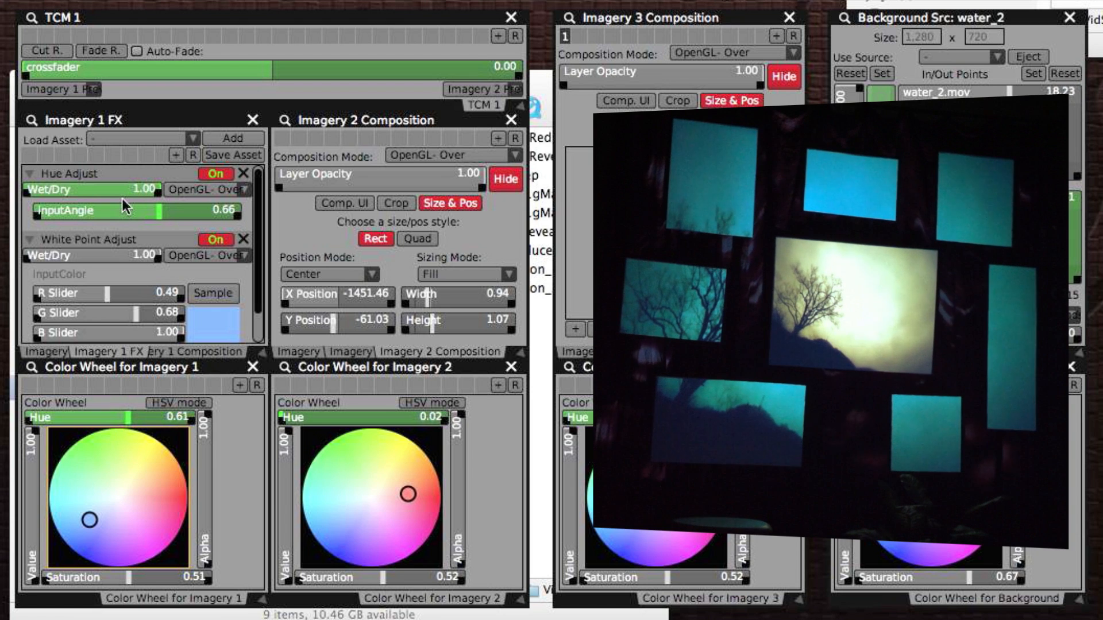
Toggle Imagery 1's two color effects, ending with White Point Adjust off and Hue Adjust on at a Wet/Dry of 0.48.
key(2)
key(1)
key(1)
key(2)
key(1)
key(2)
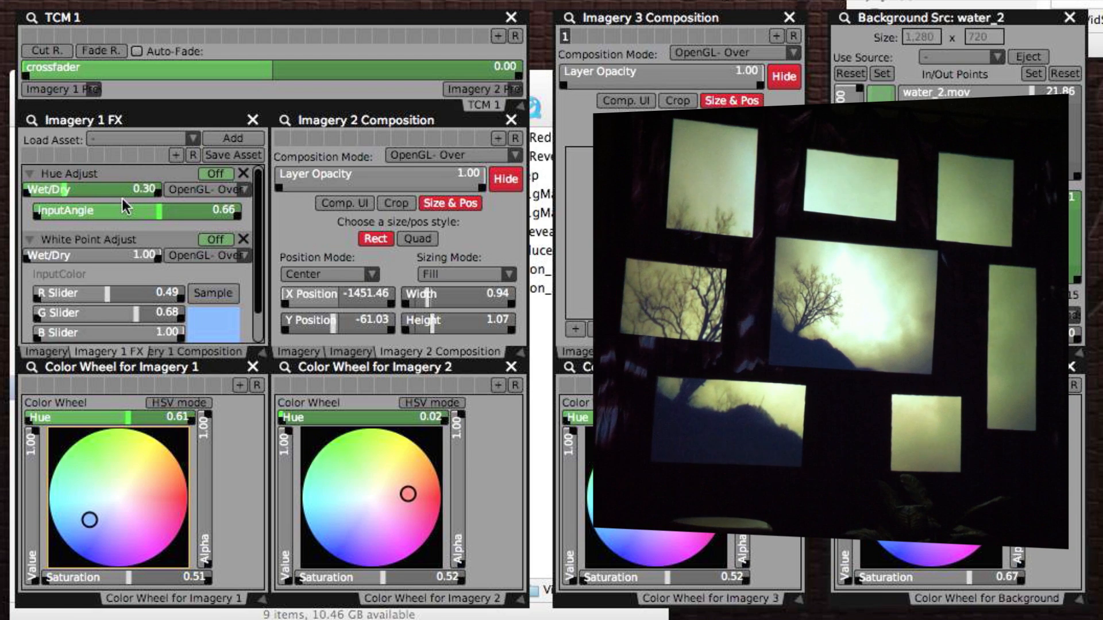
click(122, 198)
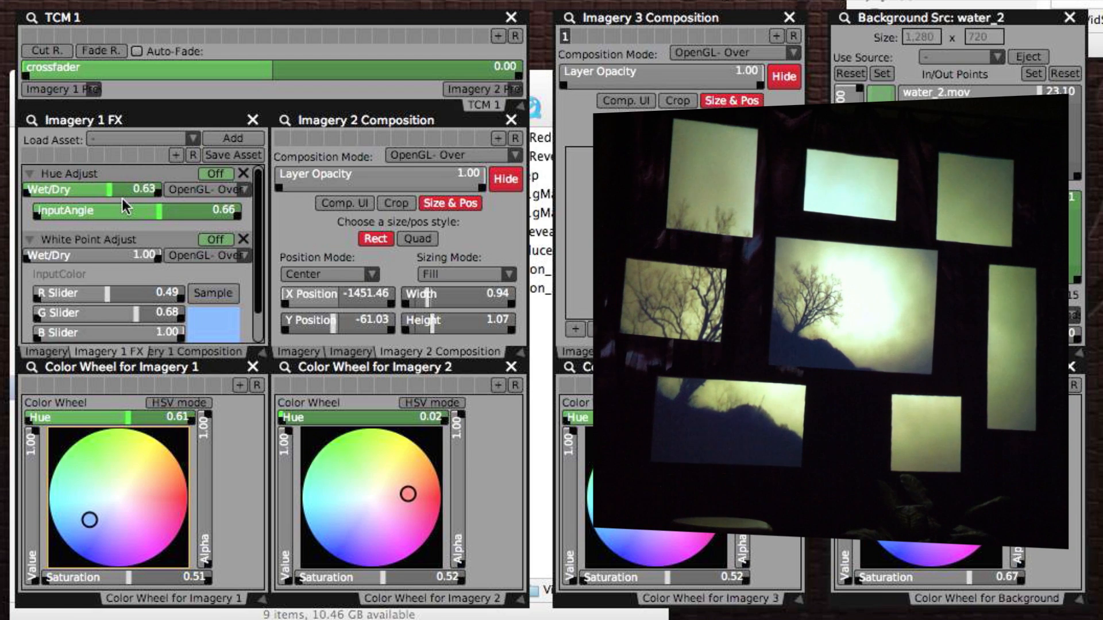
key(1)
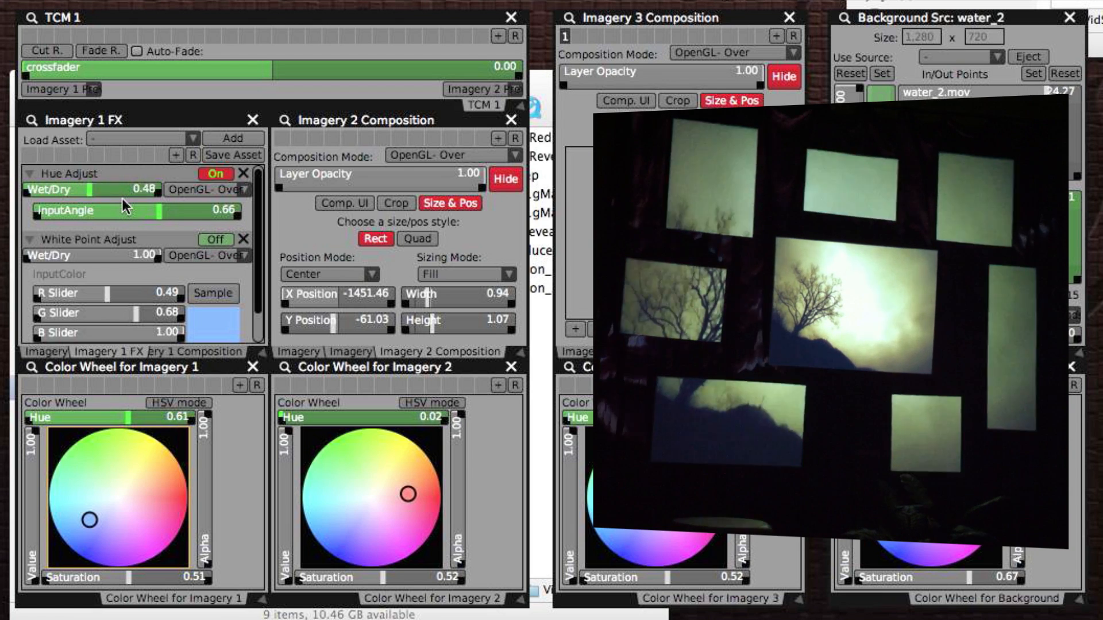